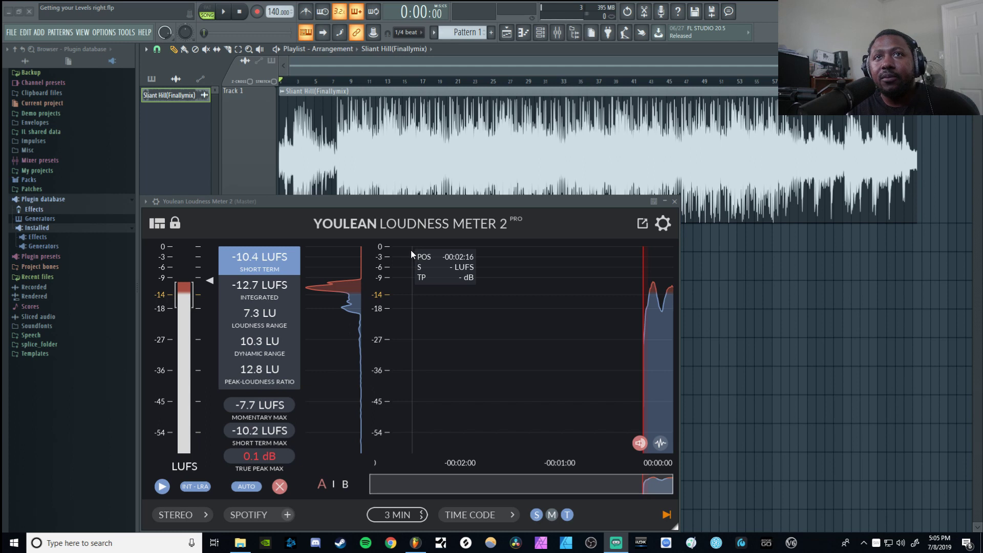
Play the song through the loudness meter to measure its levels and stop playback.
{"action": "left_click", "coordinate": [229, 17]}
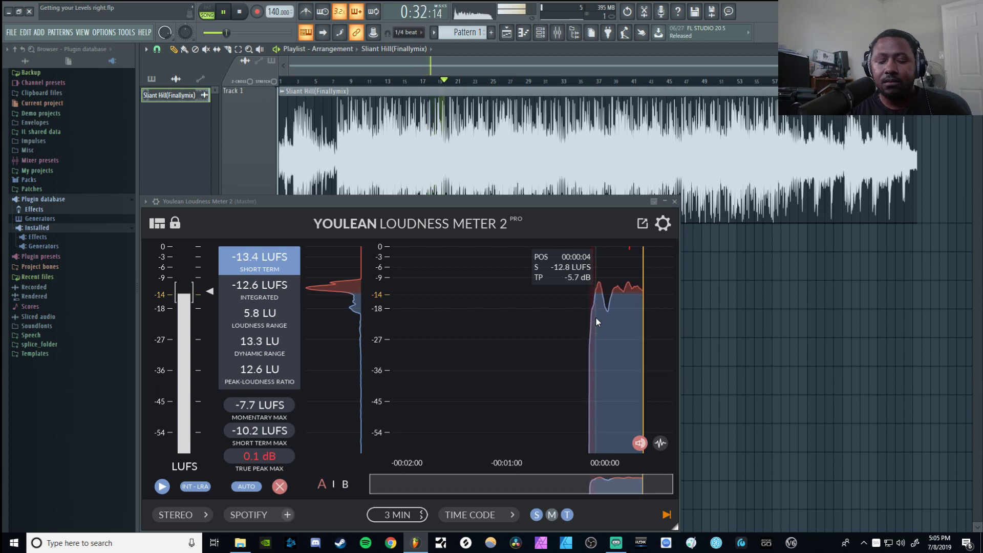
{"action": "key", "text": "space"}
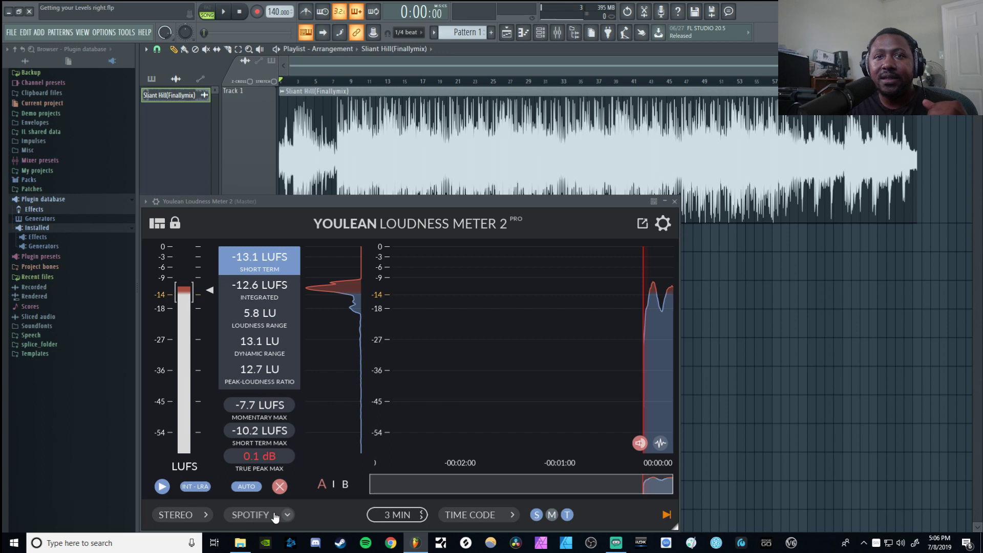
Try the meter's light theme and restore the dark plugin theme in the view settings.
{"action": "left_click", "coordinate": [159, 227]}
{"action": "left_click", "coordinate": [271, 475]}
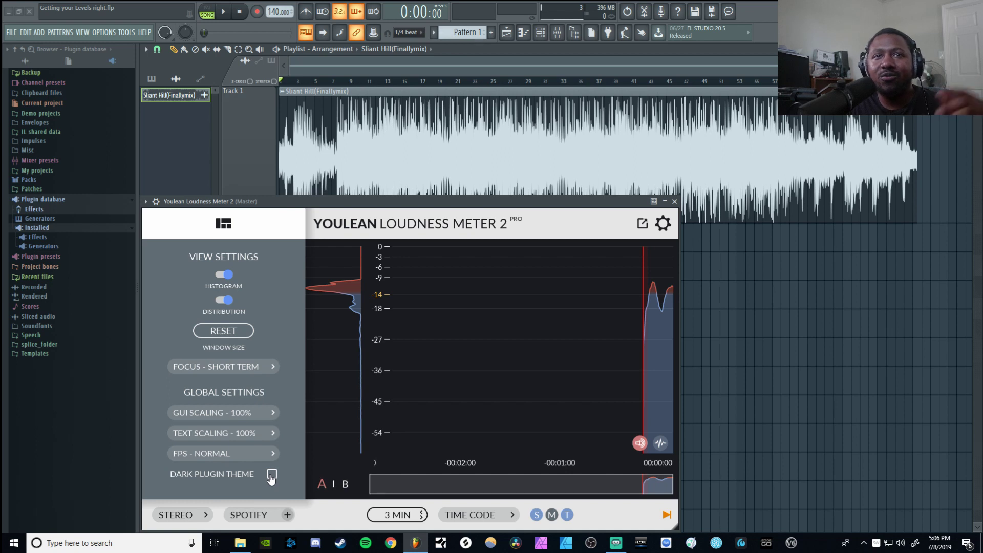
{"action": "left_click", "coordinate": [271, 475]}
Review the available loudness presets, keep Spotify selected, and check the loudness target in the meter's settings.
{"action": "left_click", "coordinate": [286, 516]}
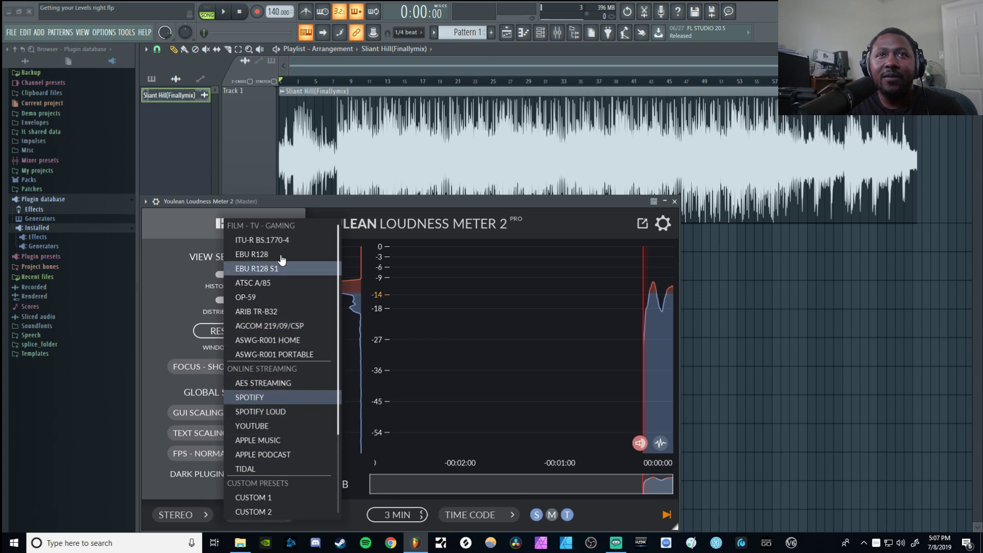
{"action": "left_click", "coordinate": [249, 397]}
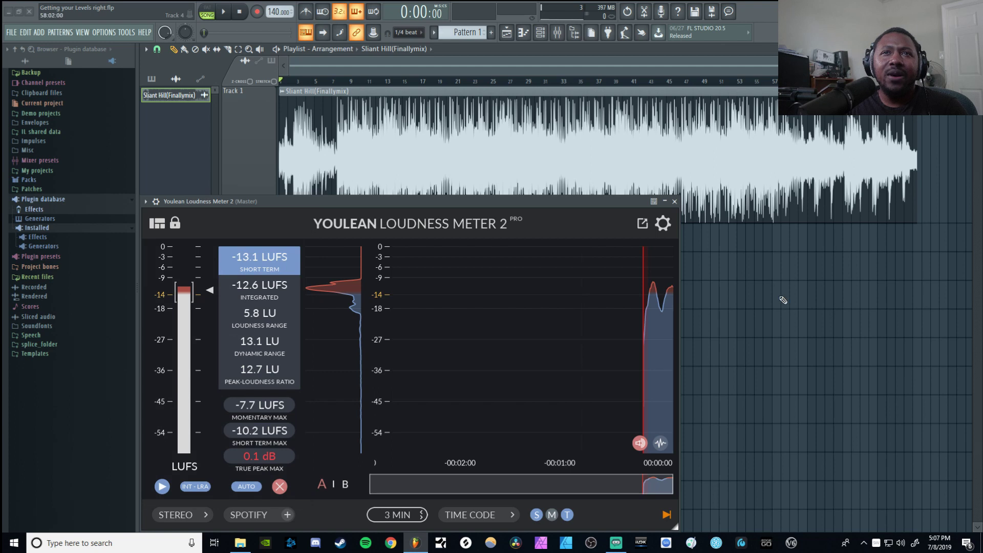
{"action": "left_click", "coordinate": [663, 223]}
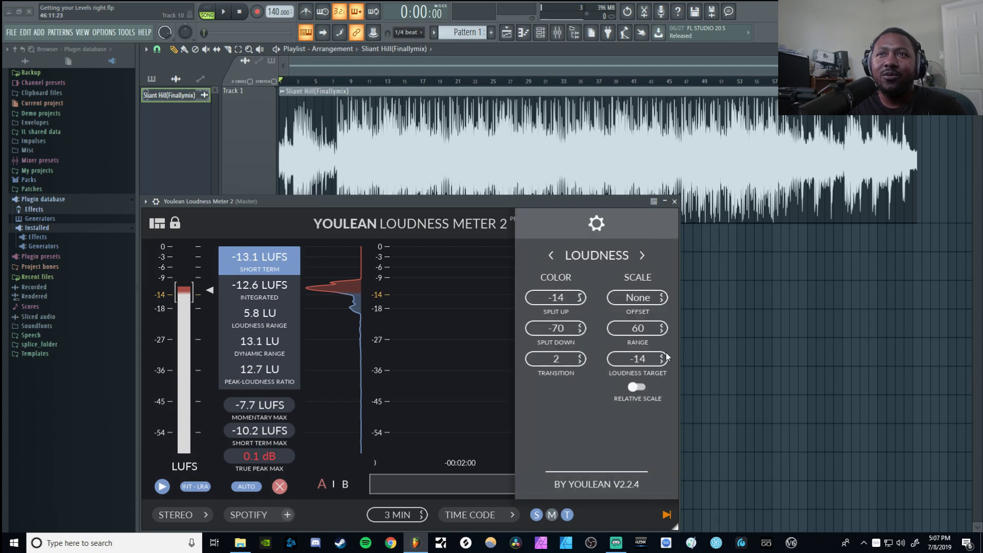
{"action": "left_click", "coordinate": [597, 224]}
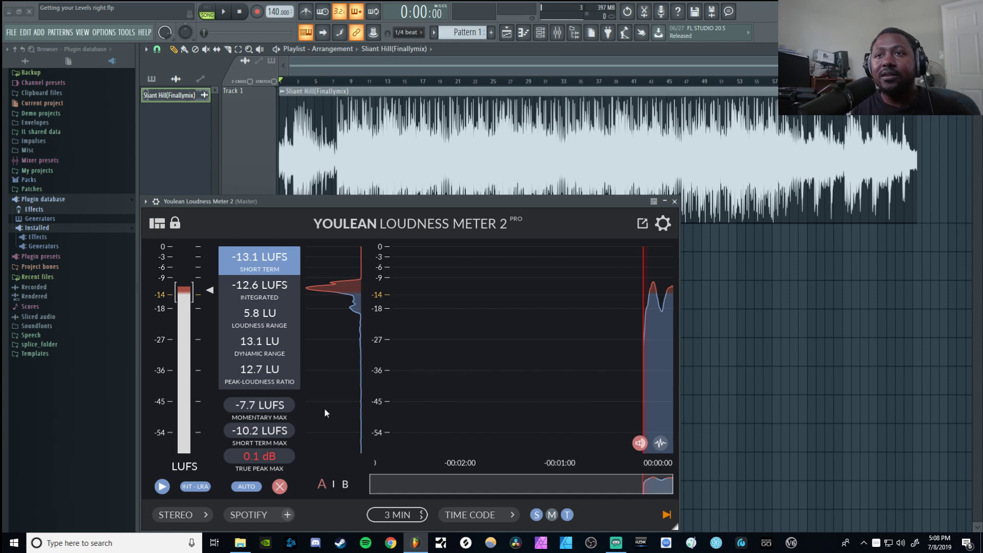
Look through the meter's Loudness, Dynamics, Alerts, Advanced and About settings pages and close the settings.
{"action": "left_click", "coordinate": [662, 223]}
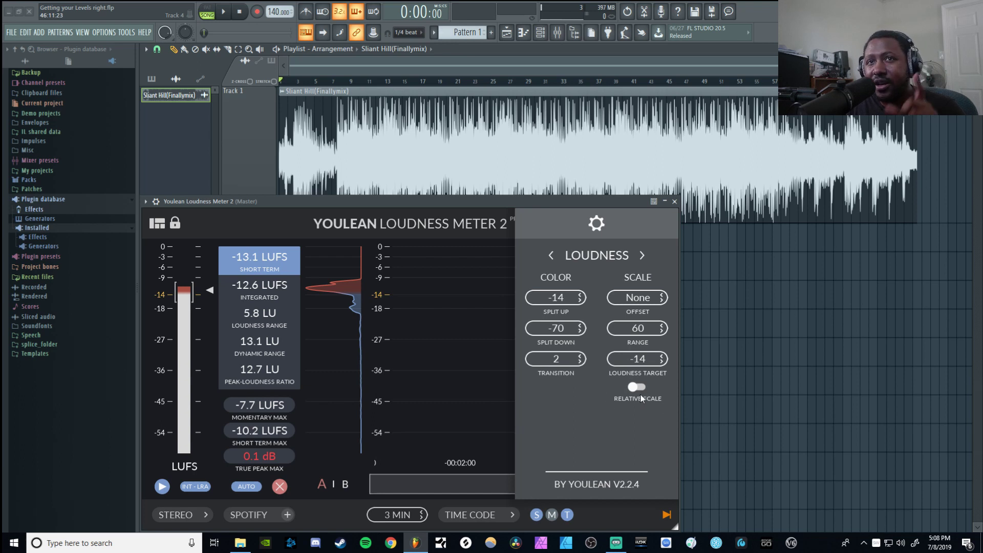
{"action": "left_click", "coordinate": [644, 258]}
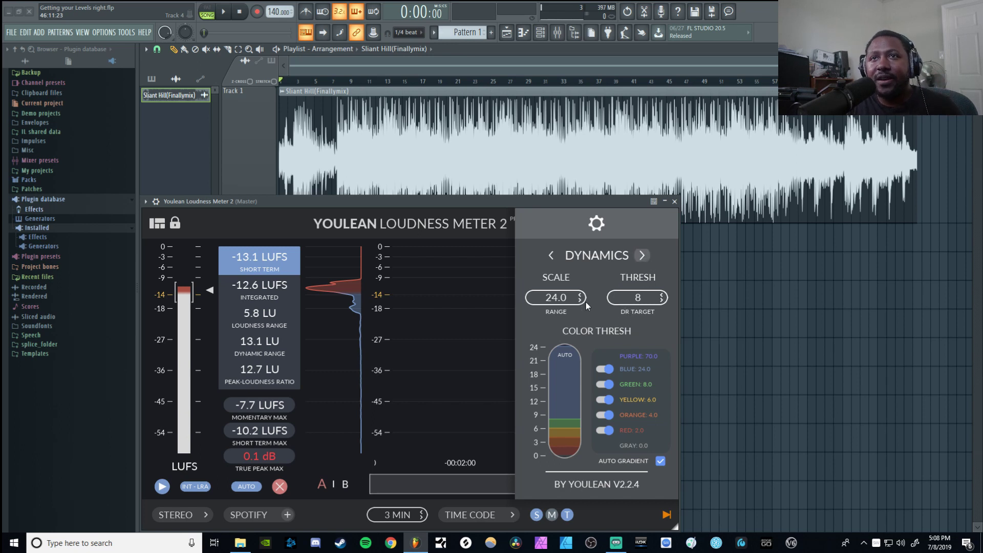
{"action": "left_click", "coordinate": [642, 256]}
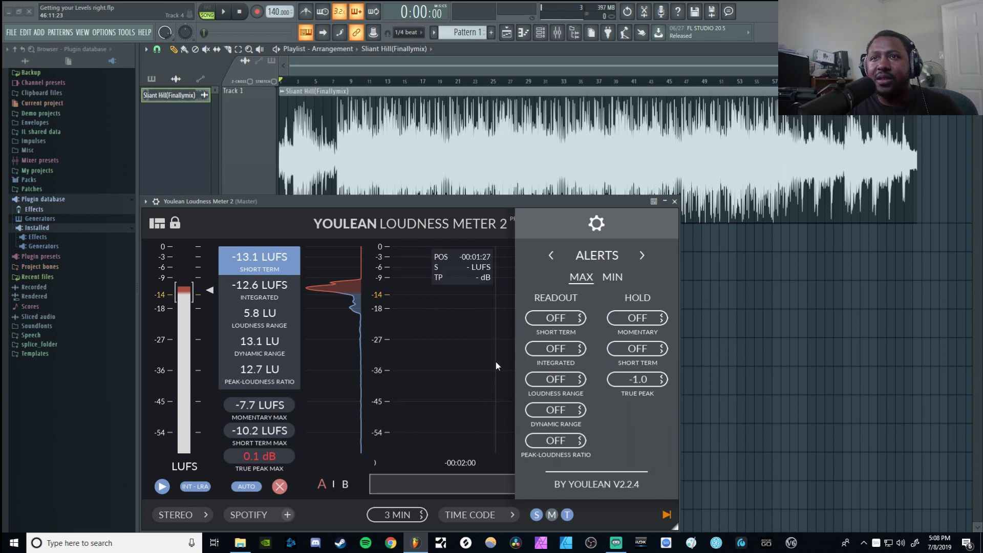
{"action": "left_click", "coordinate": [642, 255]}
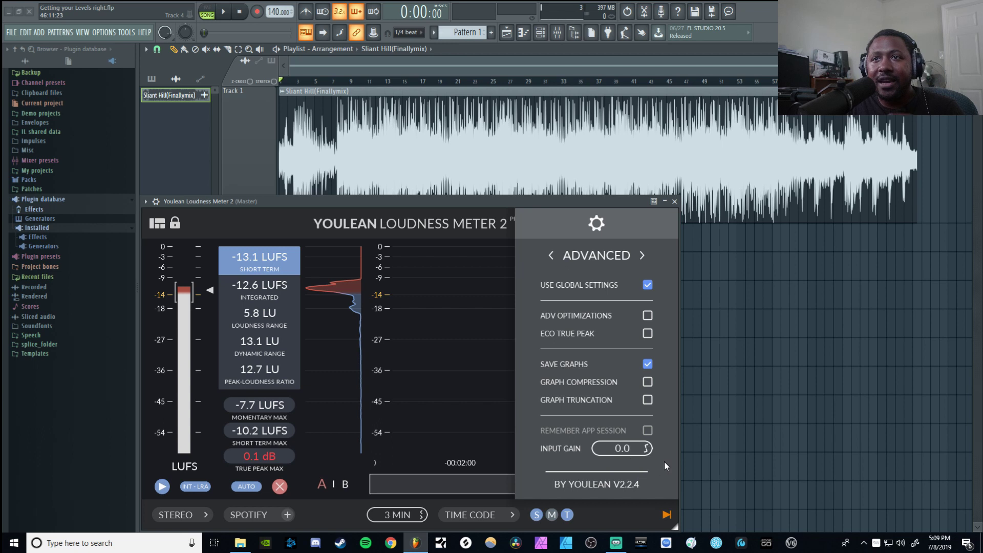
{"action": "left_click", "coordinate": [642, 255]}
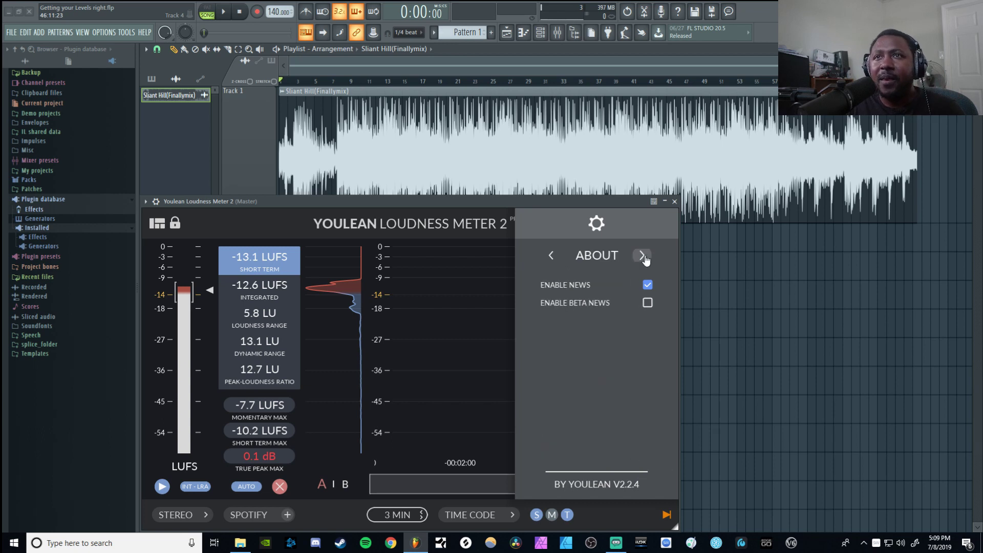
{"action": "left_click", "coordinate": [643, 256]}
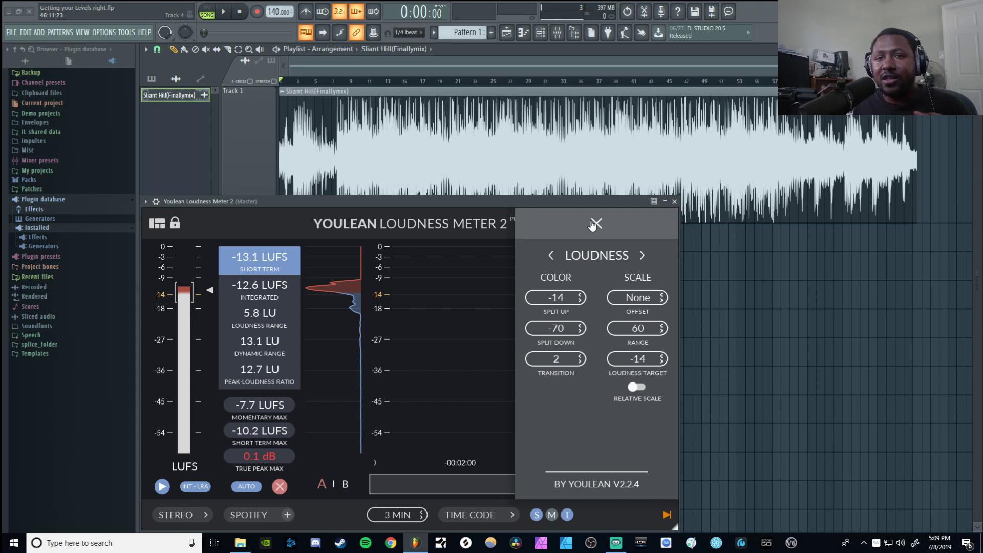
{"action": "left_click", "coordinate": [595, 224]}
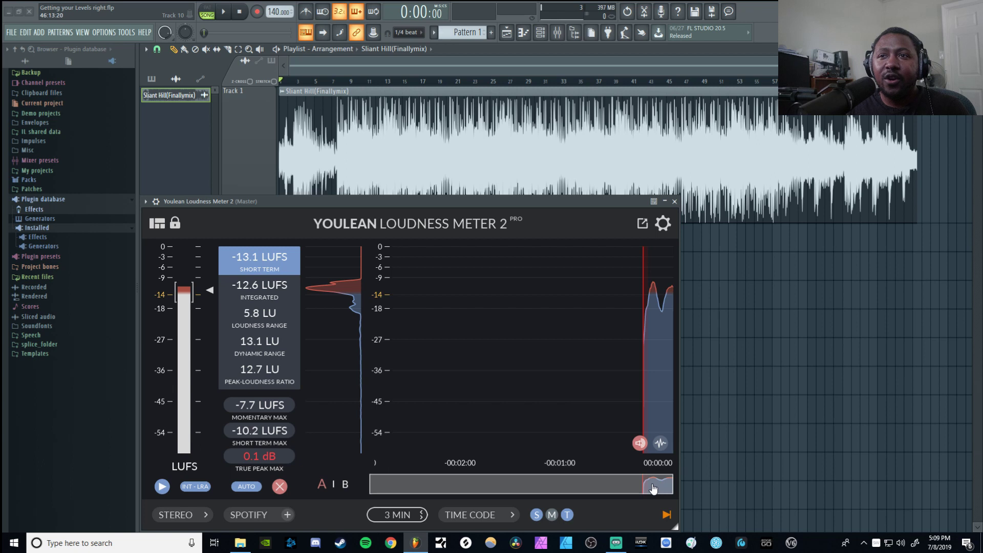
Inspect the loudness graph at a 10-second range and widen it to 30 seconds.
{"action": "scroll", "coordinate": [650, 486], "scroll_direction": "up", "scroll_amount": 4}
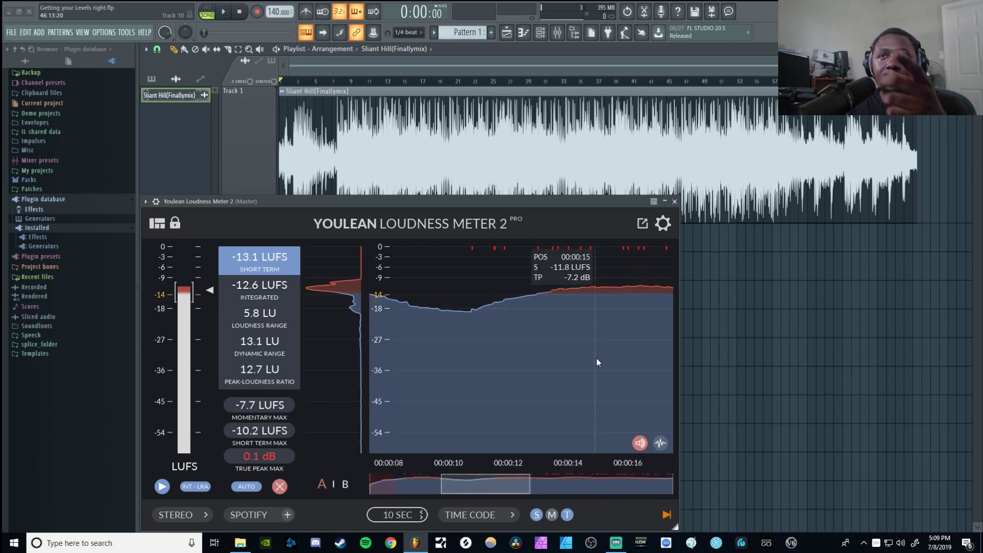
{"action": "scroll", "coordinate": [563, 359], "scroll_direction": "down", "scroll_amount": 2}
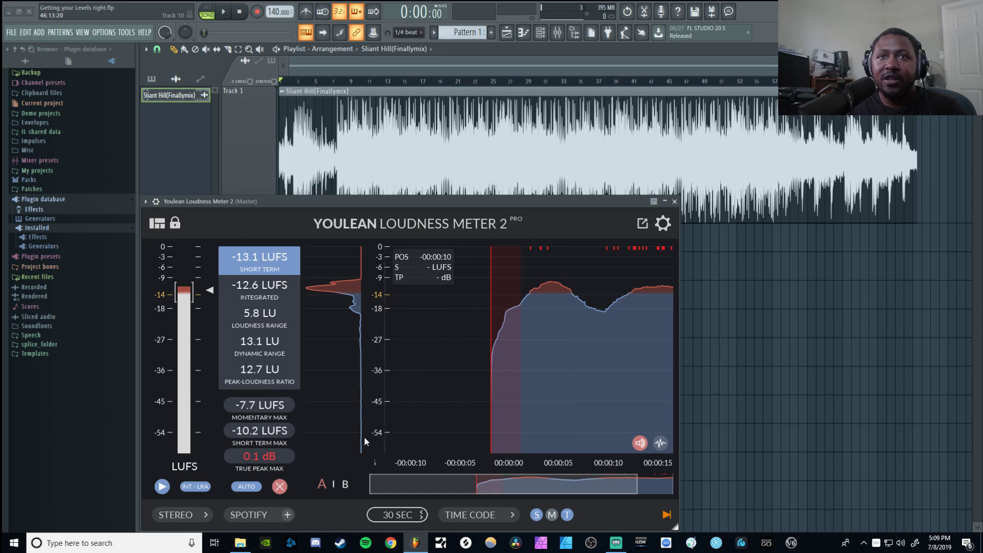
Try the Spotify Loud preset and return the meter to the Spotify preset.
{"action": "left_click", "coordinate": [249, 515]}
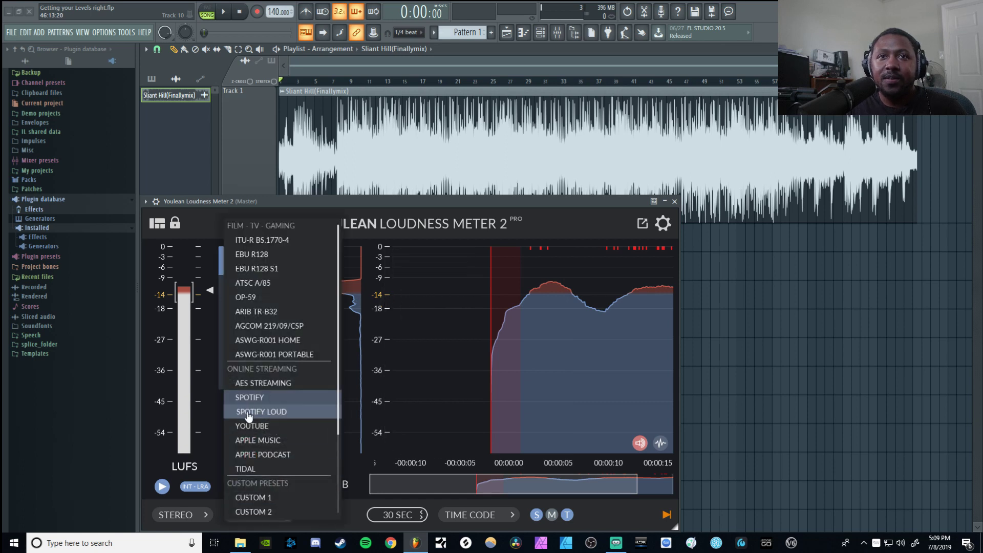
{"action": "left_click", "coordinate": [249, 413]}
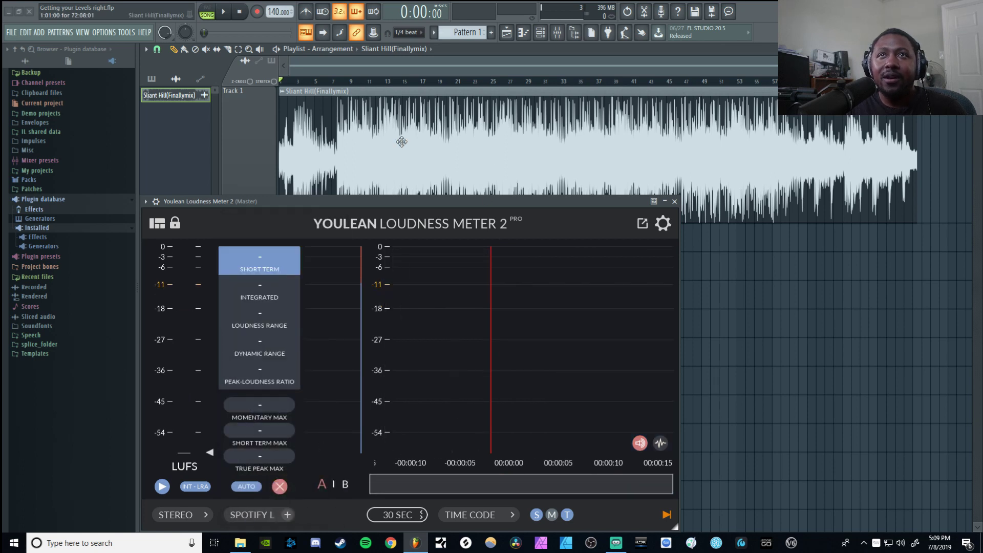
{"action": "left_click", "coordinate": [254, 517]}
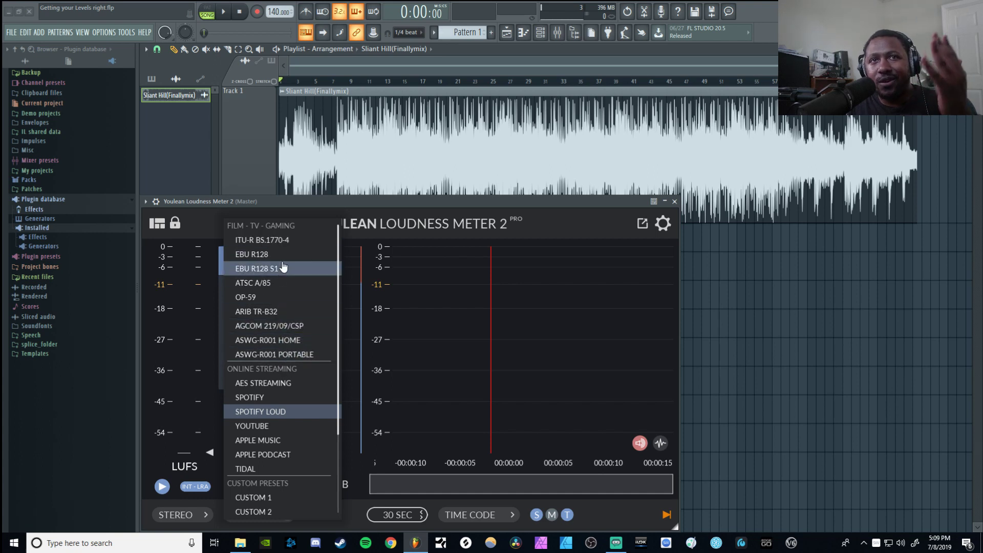
{"action": "left_click", "coordinate": [262, 397]}
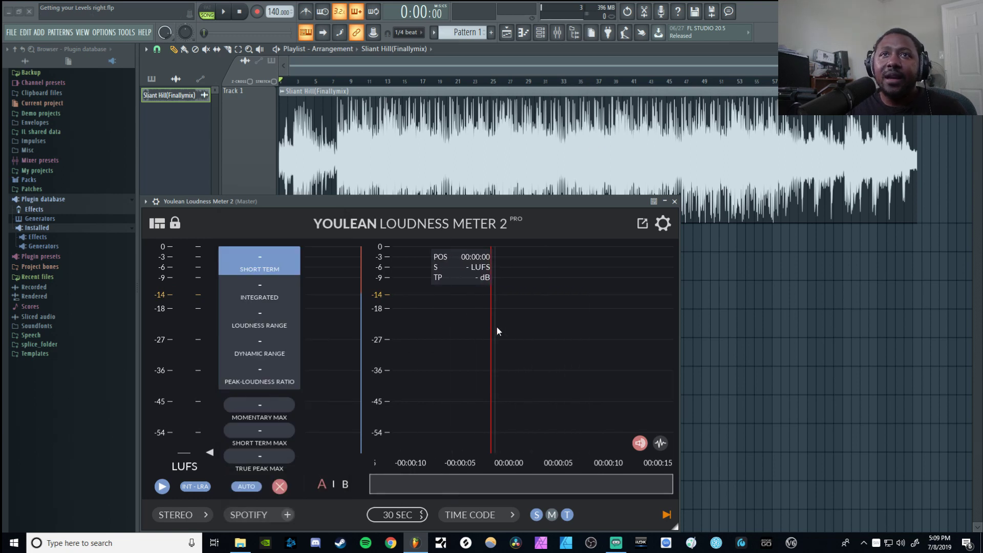
Load the Sliant Hill(Finallymix) mp3 from its playlist clip into the loudness meter for analysis and show a 2-minute graph range.
{"action": "double_click", "coordinate": [558, 128]}
{"action": "left_click_drag", "start_coordinate": [842, 299], "coordinate": [442, 342]}
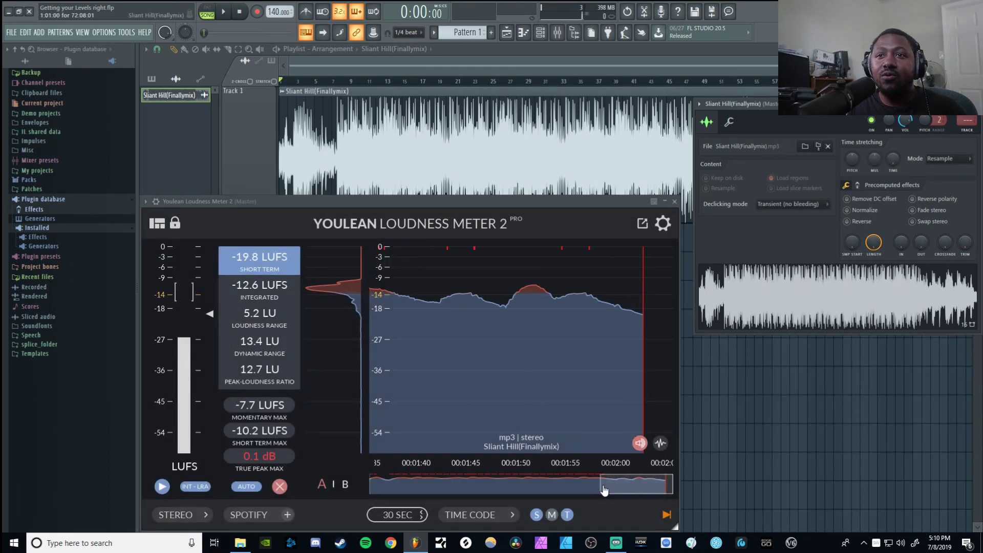
{"action": "scroll", "coordinate": [604, 491], "scroll_direction": "down", "scroll_amount": 2}
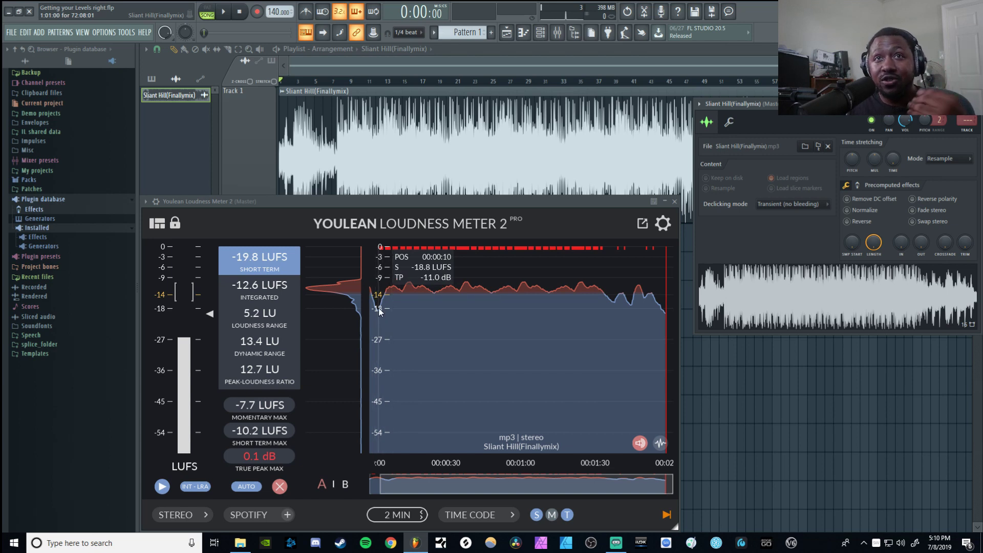
Try the relative scale in the loudness settings, switch it back off, and close the settings.
{"action": "left_click", "coordinate": [662, 225]}
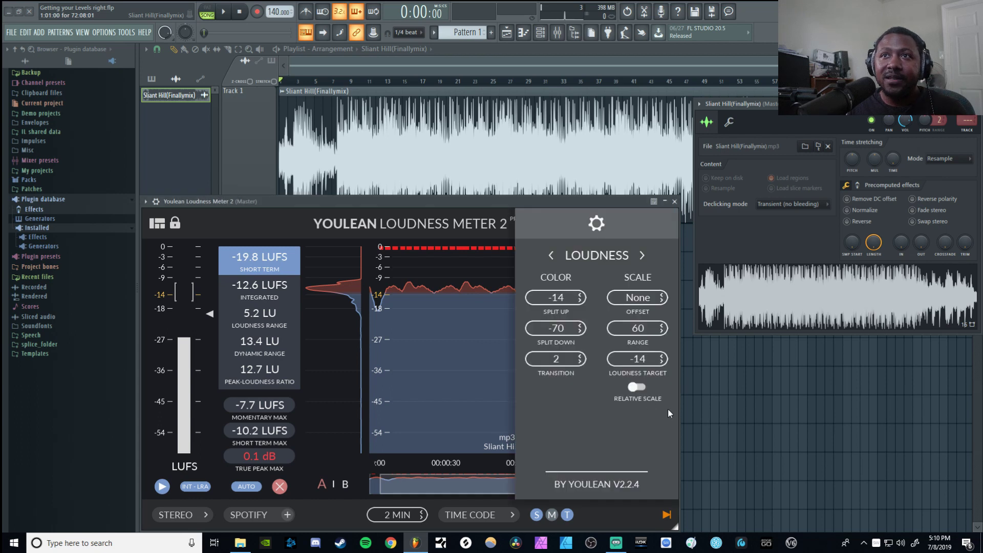
{"action": "left_click", "coordinate": [637, 386]}
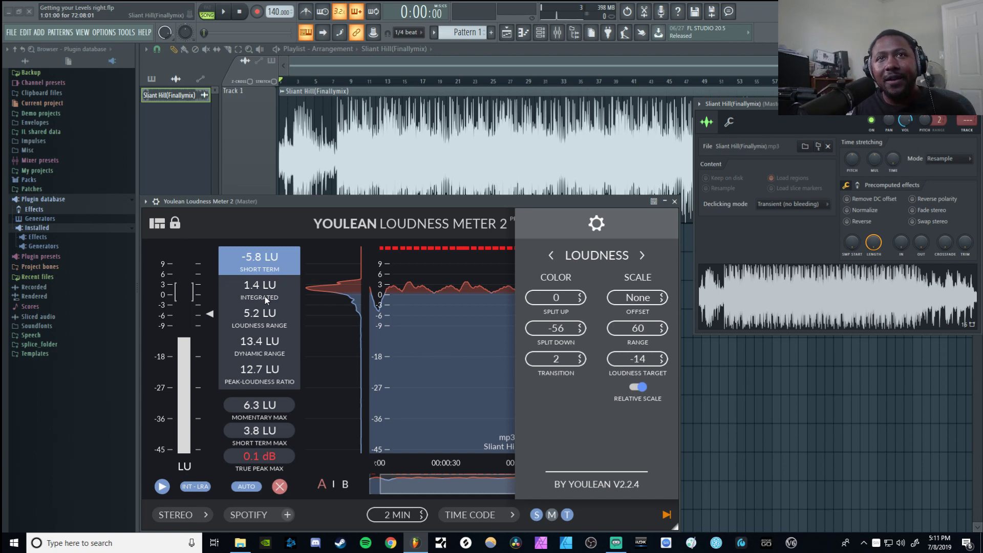
{"action": "left_click", "coordinate": [638, 388]}
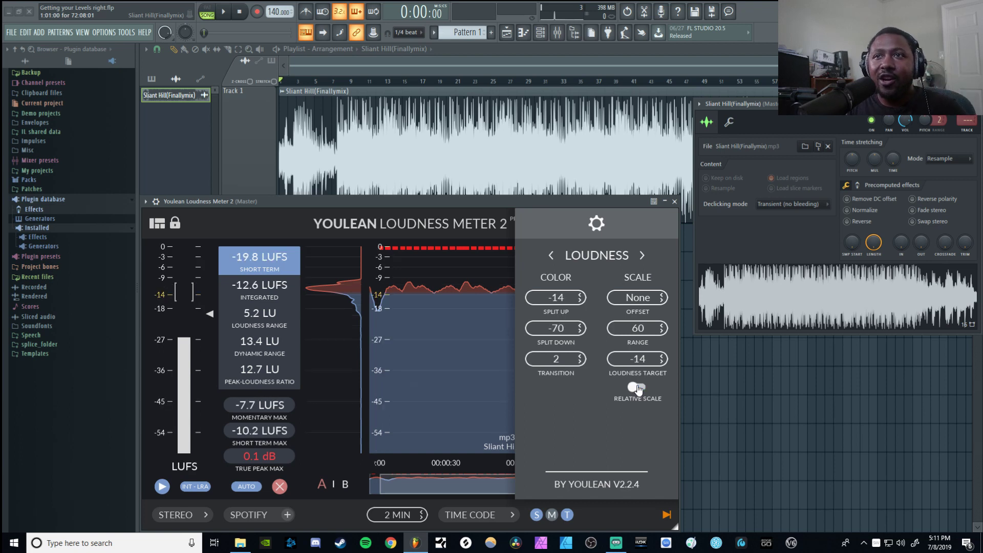
{"action": "left_click", "coordinate": [598, 226]}
View the analyzed song's dynamics graph and return to the loudness graph.
{"action": "left_click", "coordinate": [662, 445]}
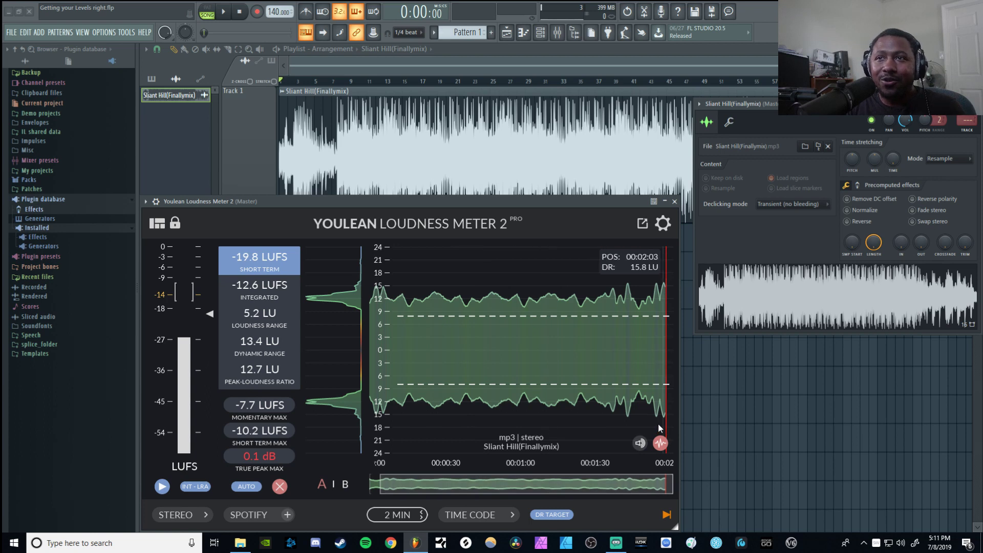
{"action": "left_click", "coordinate": [640, 443]}
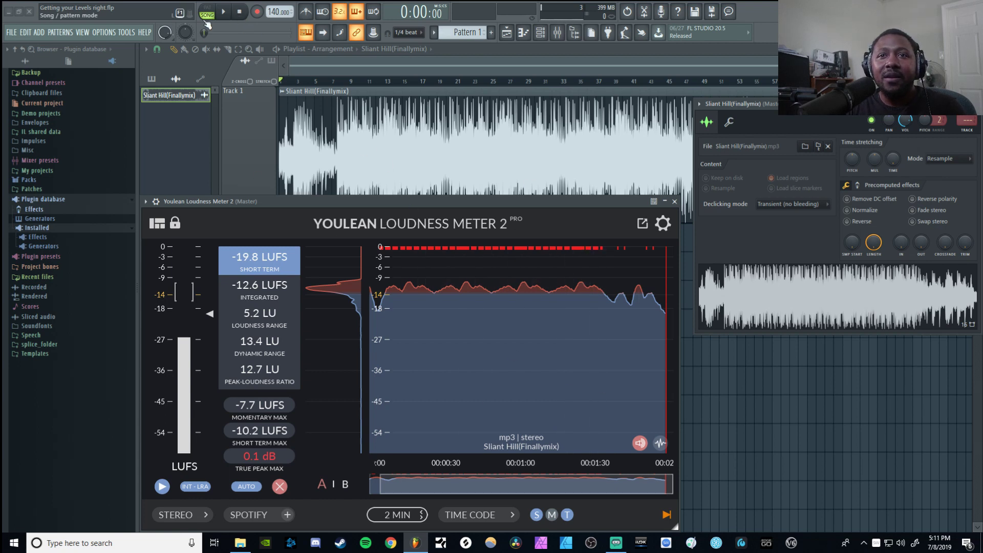
Play the song's opening section through the meter, stop it, and examine the recorded loudness graph at a 10-second range.
{"action": "key", "text": "space"}
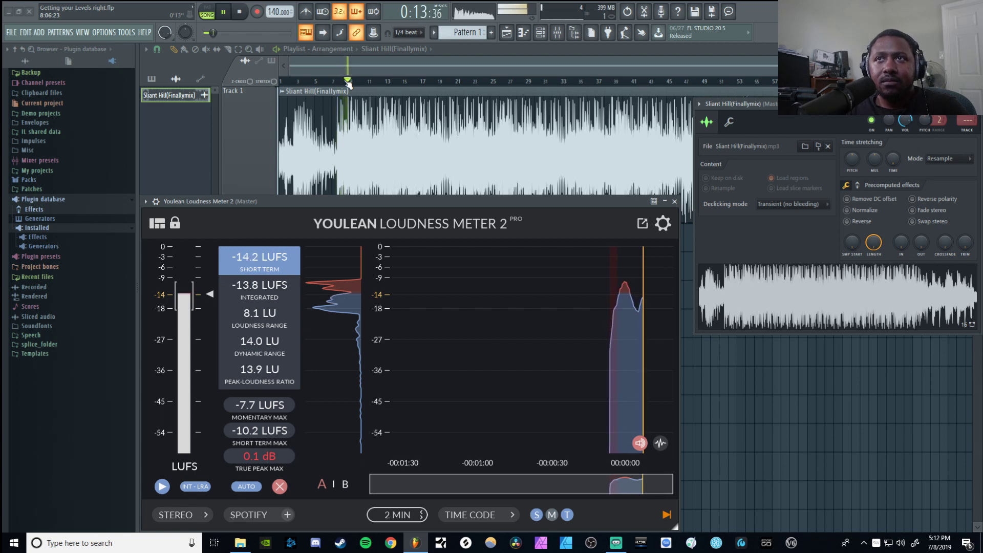
{"action": "scroll", "coordinate": [564, 446], "scroll_direction": "up", "scroll_amount": 2}
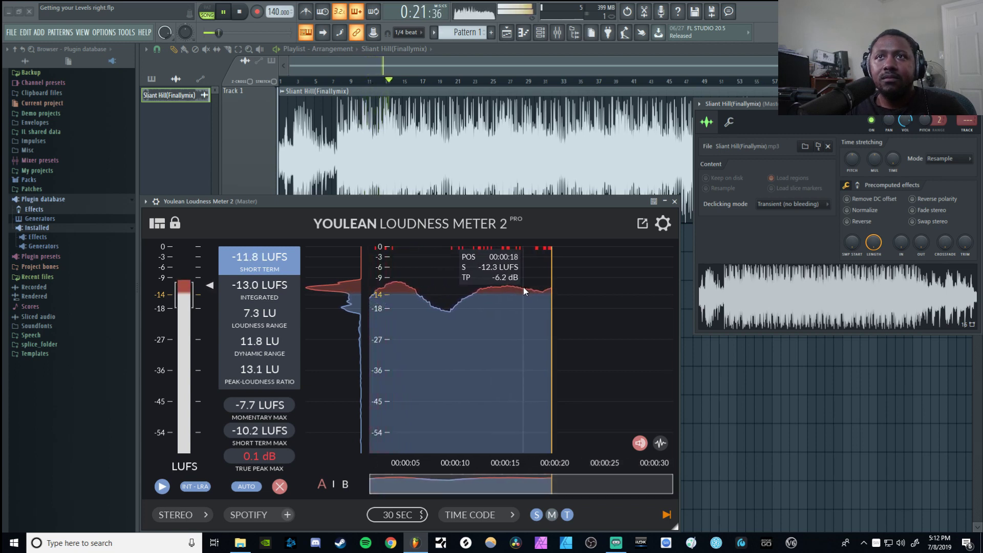
{"action": "key", "text": "space"}
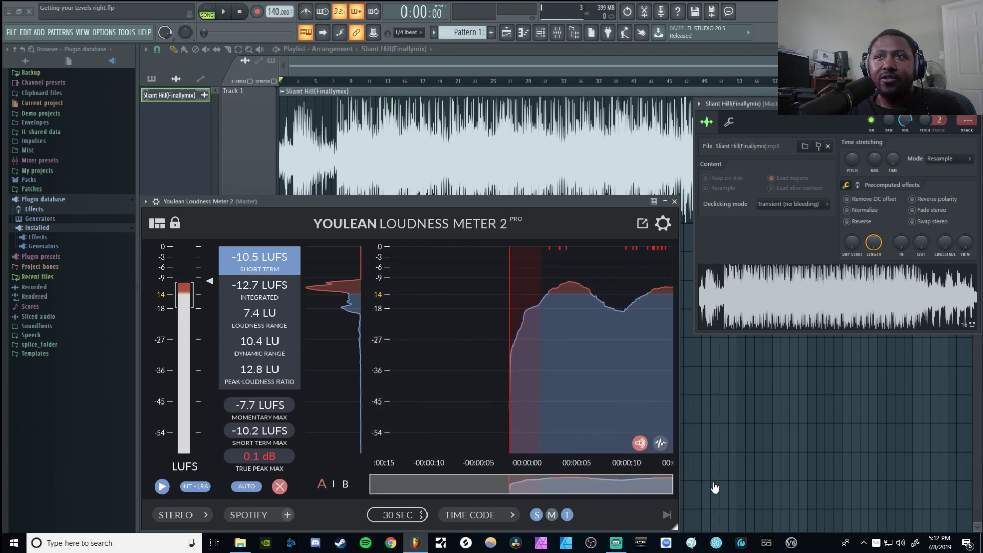
{"action": "scroll", "coordinate": [623, 272], "scroll_direction": "down", "scroll_amount": 1}
{"action": "scroll", "coordinate": [623, 272], "scroll_direction": "up", "scroll_amount": 2}
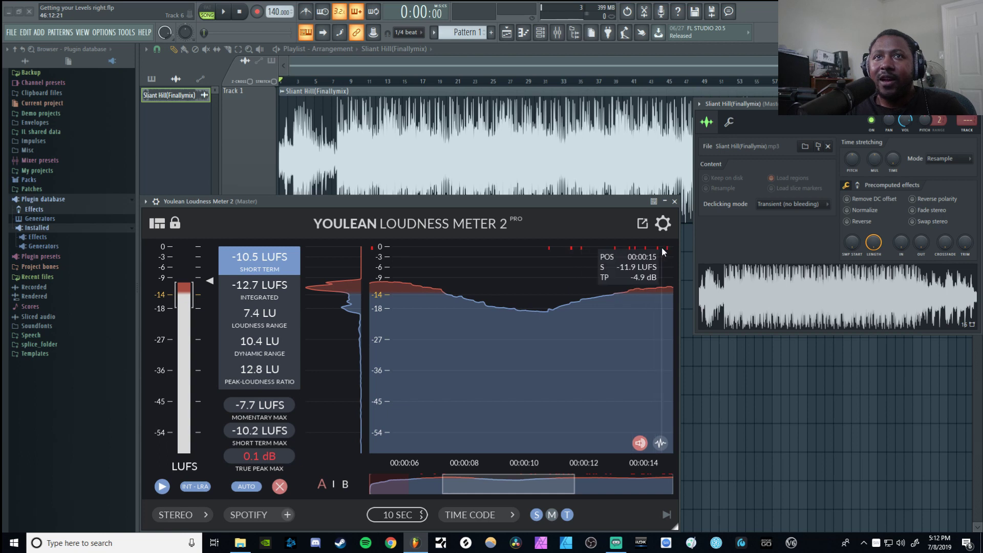
Check the maximum true peak limit in the meter's Alerts settings and close the settings.
{"action": "left_click", "coordinate": [663, 224]}
{"action": "left_click", "coordinate": [642, 255]}
{"action": "left_click", "coordinate": [551, 256]}
{"action": "left_click", "coordinate": [551, 256]}
{"action": "left_click", "coordinate": [550, 255]}
{"action": "left_click", "coordinate": [551, 256]}
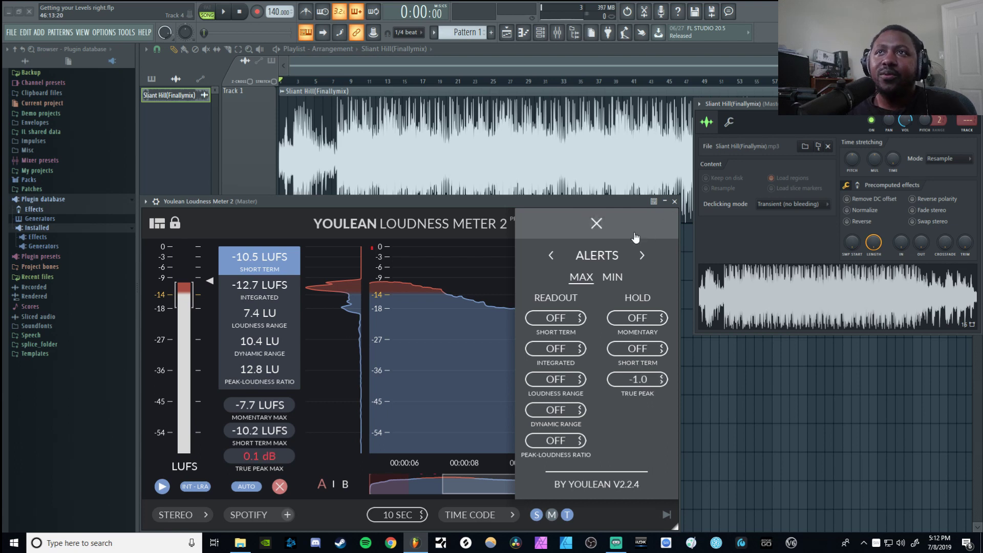
{"action": "left_click", "coordinate": [597, 224]}
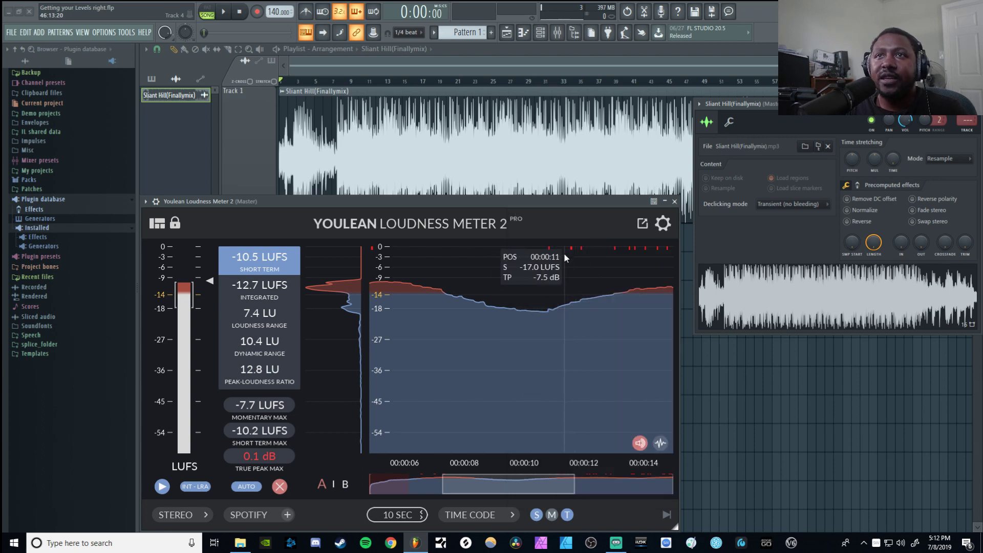
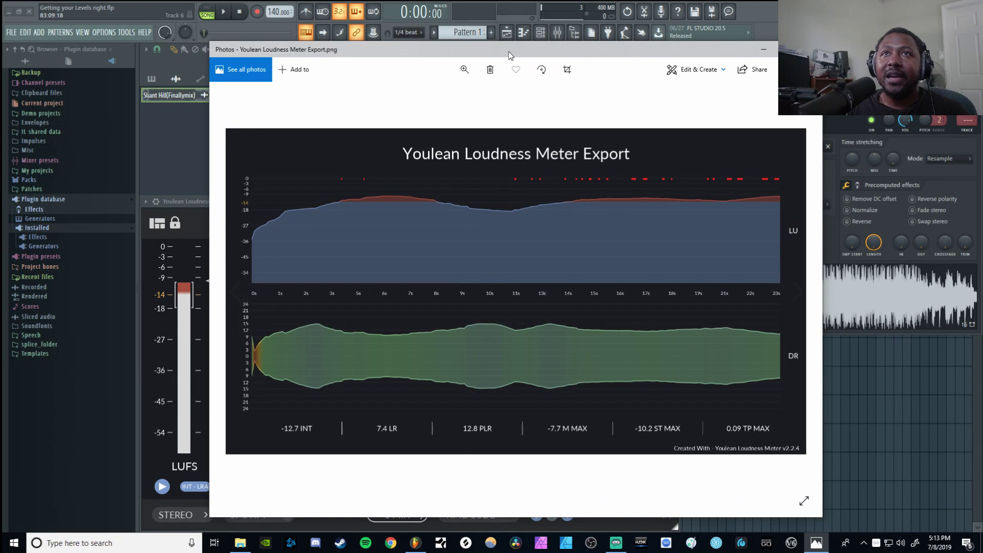
Maximize the exported image Youlean Loudness Meter Export.png to examine its loudness and dynamics graphs.
{"action": "double_click", "coordinate": [508, 51]}
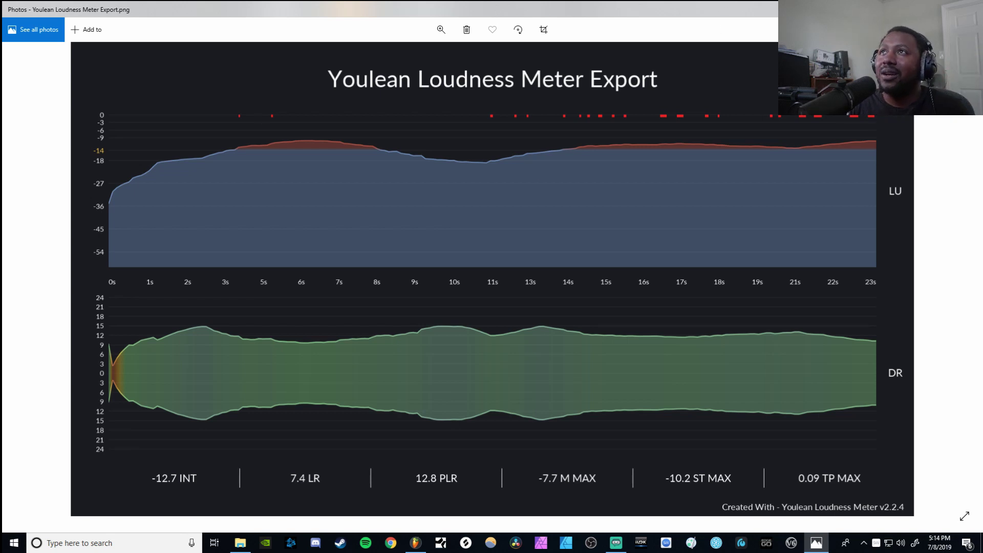
Close the exported image and examine the beginning of the recorded loudness graph at a 10-second range.
{"action": "key", "text": "alt+F4"}
{"action": "left_click", "coordinate": [596, 222]}
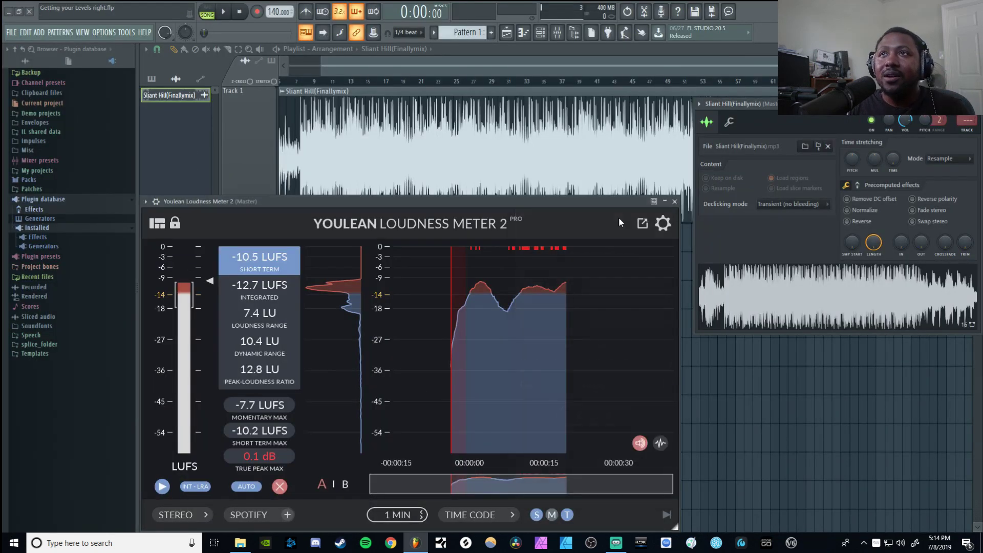
{"action": "mouse_move", "coordinate": [545, 310]}
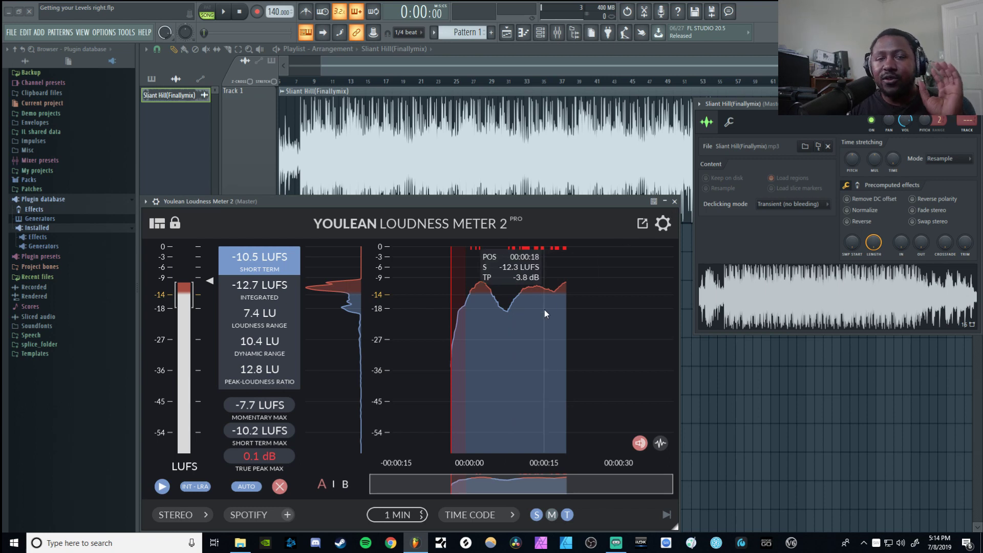
{"action": "scroll", "coordinate": [545, 309], "scroll_direction": "up", "scroll_amount": 3}
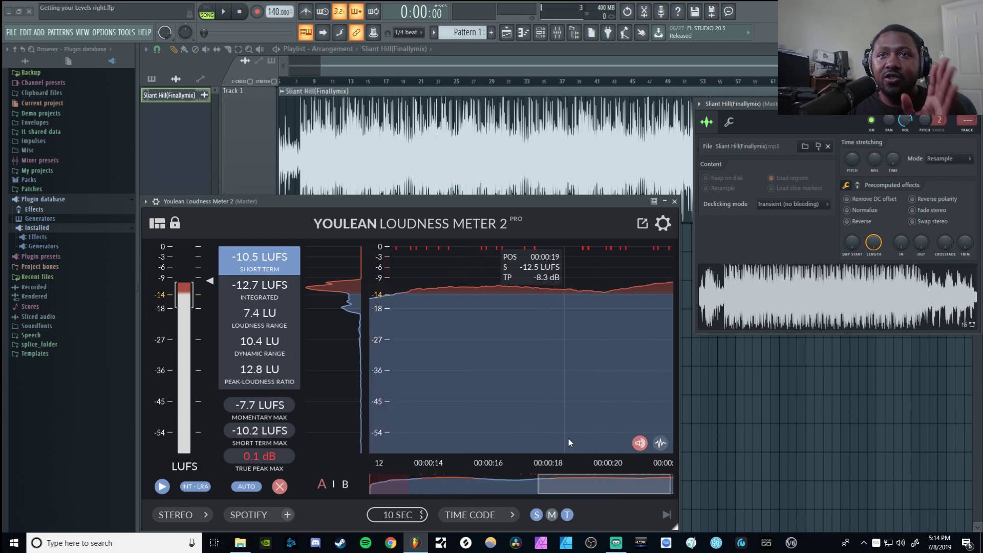
{"action": "left_click_drag", "start_coordinate": [545, 489], "coordinate": [345, 476]}
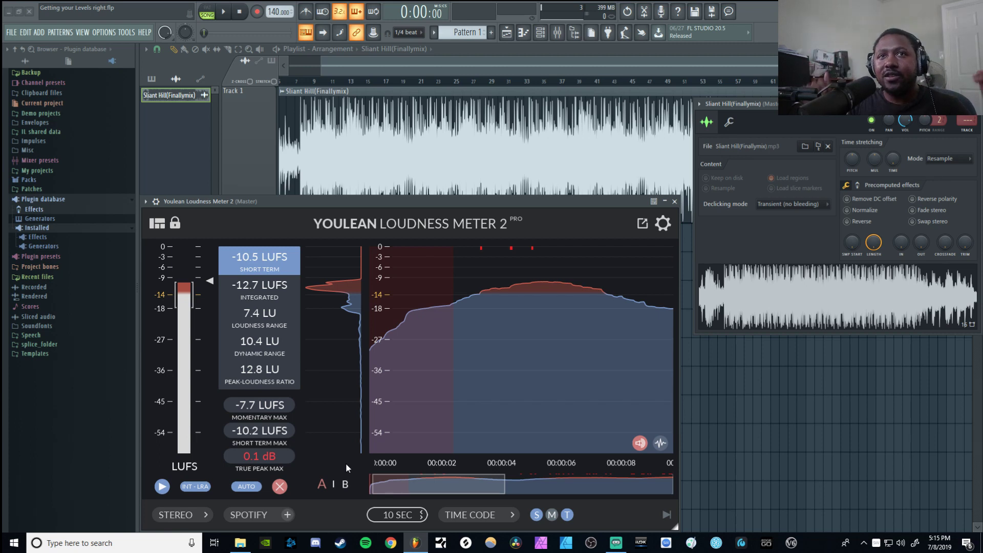
{"action": "mouse_move", "coordinate": [403, 302]}
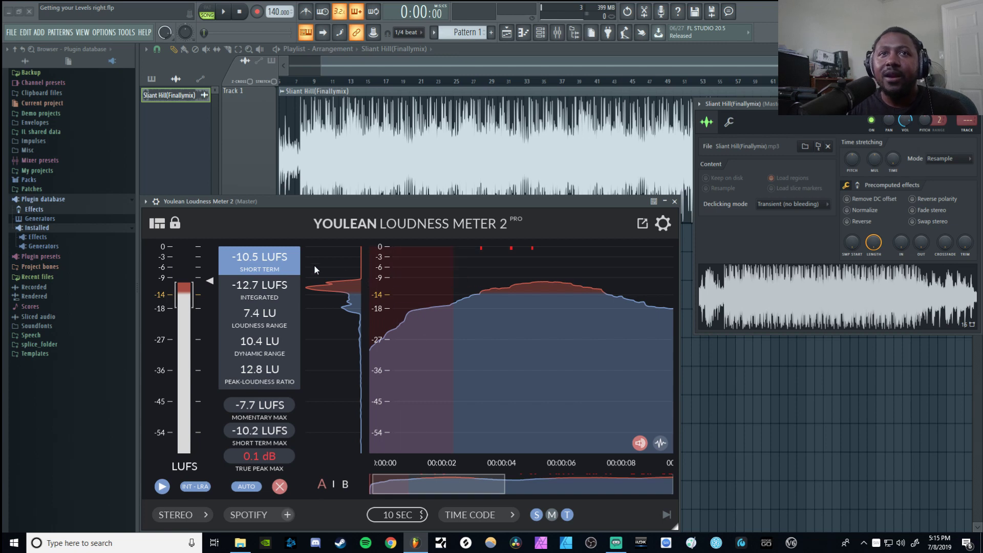
Move the song position to about 0:10, play that section through the loudness meter, and stop playback.
{"action": "left_click", "coordinate": [300, 91]}
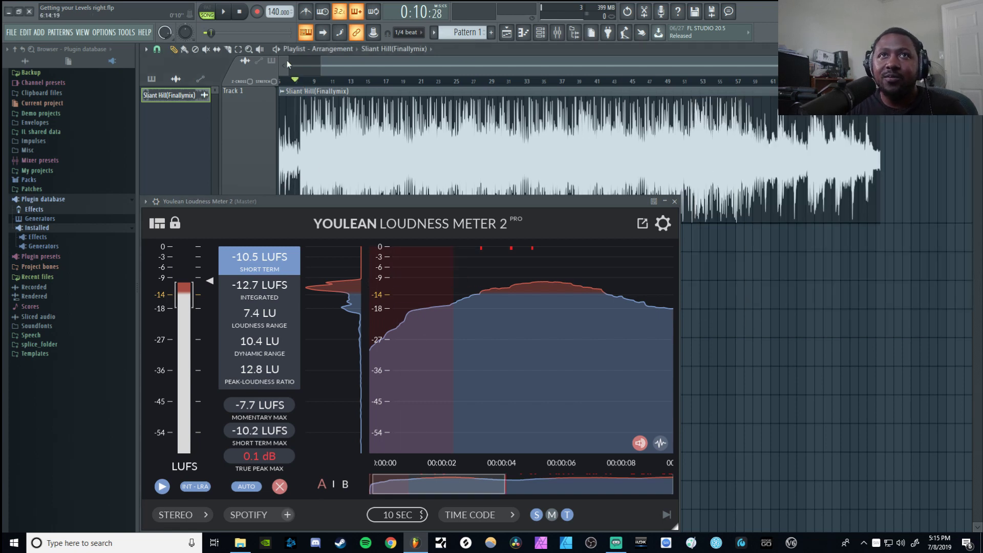
{"action": "left_click", "coordinate": [223, 14]}
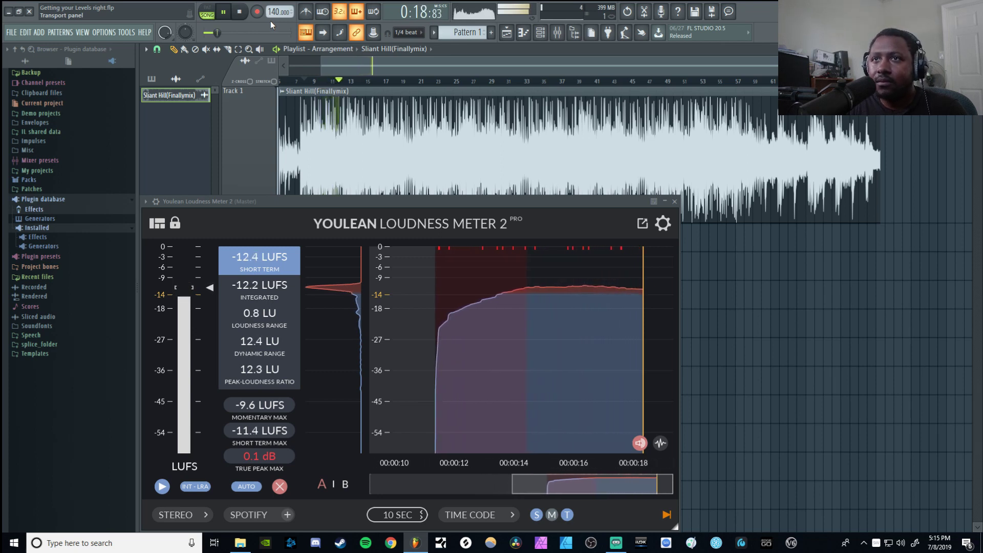
{"action": "left_click", "coordinate": [243, 13]}
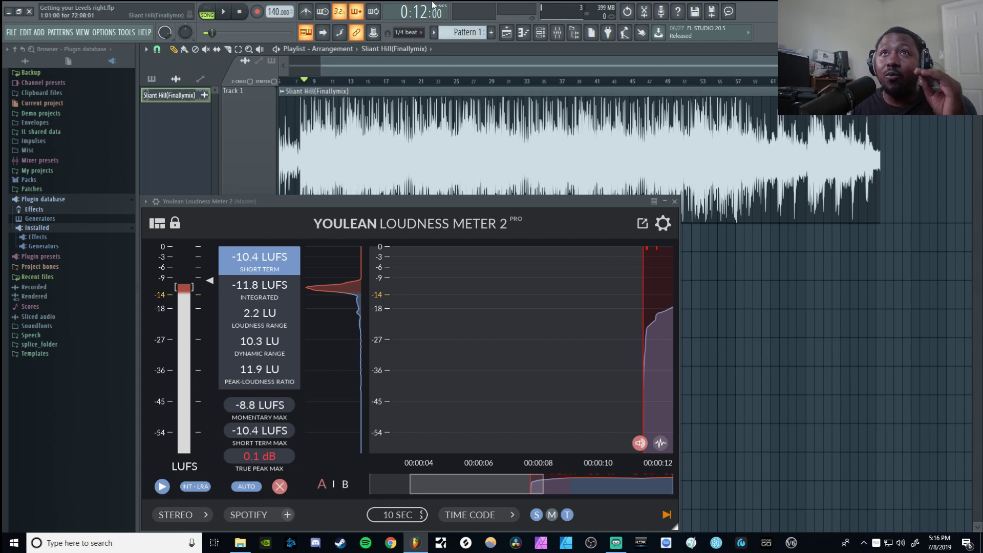
Show the mixer's Master effect slots, closing the meter window and reopening Youlean Loudness Meter 2 from its slot.
{"action": "left_click", "coordinate": [557, 32]}
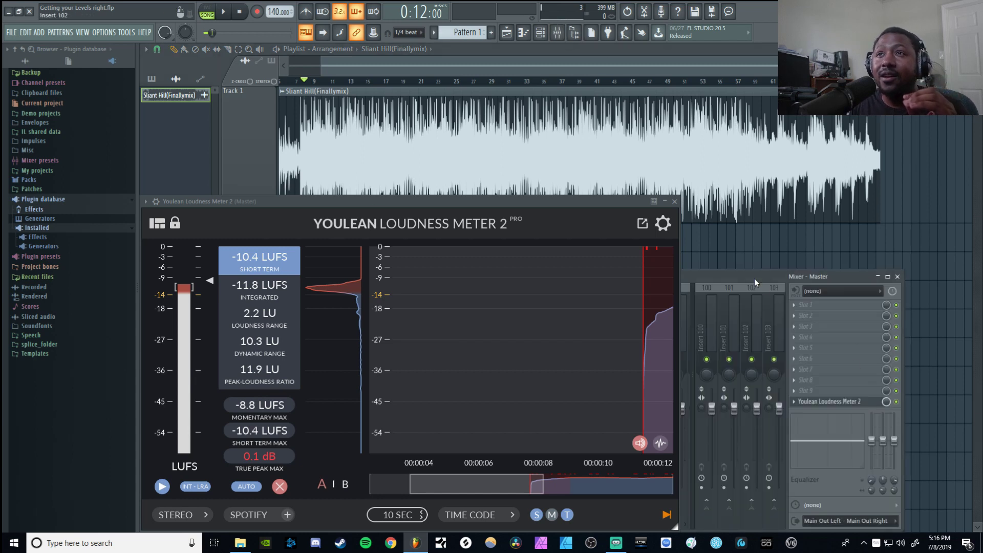
{"action": "left_click", "coordinate": [674, 201]}
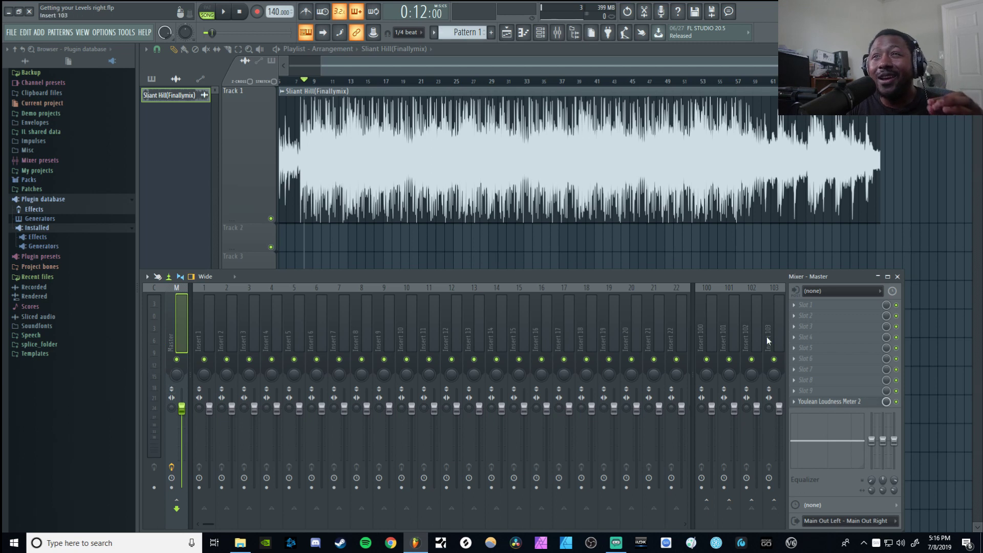
{"action": "left_click", "coordinate": [834, 402]}
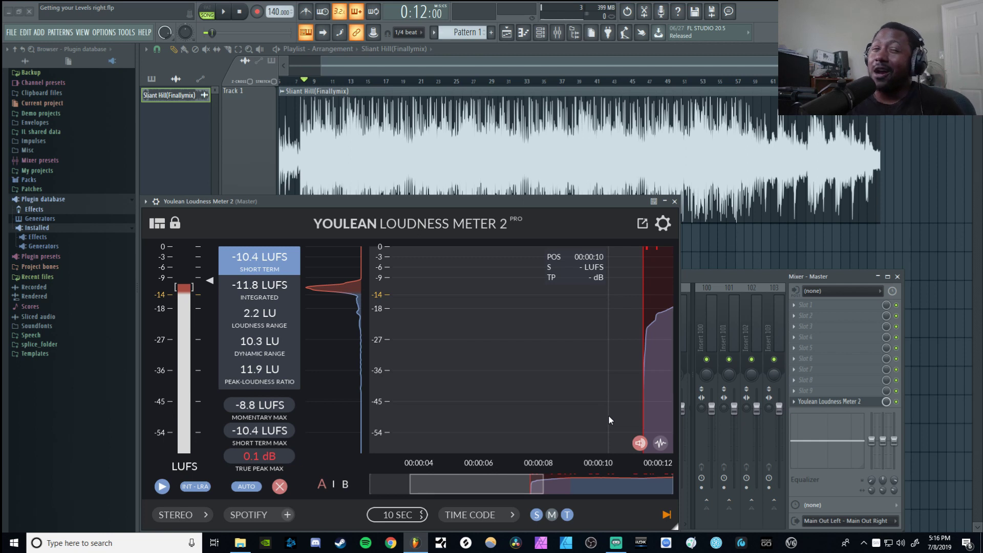
Set the meter's graph range to 30 seconds and choose Time Code as the histogram configuration.
{"action": "left_click", "coordinate": [201, 516]}
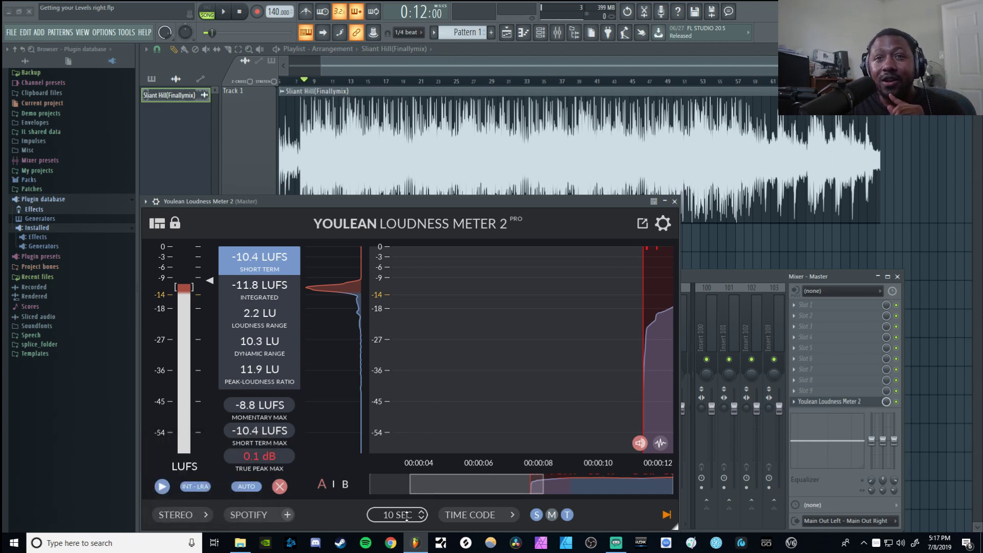
{"action": "left_click_drag", "start_coordinate": [407, 517], "coordinate": [410, 511]}
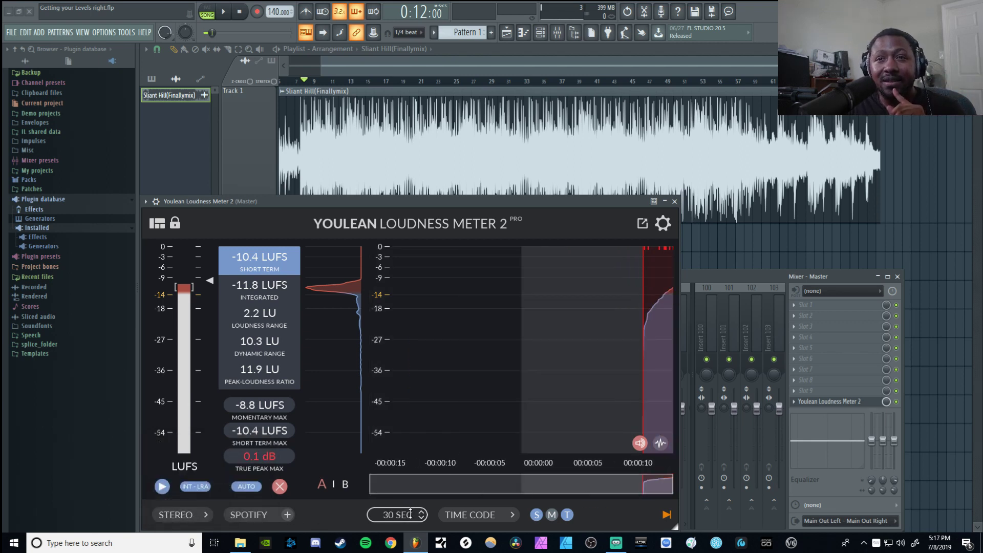
{"action": "left_click", "coordinate": [466, 514]}
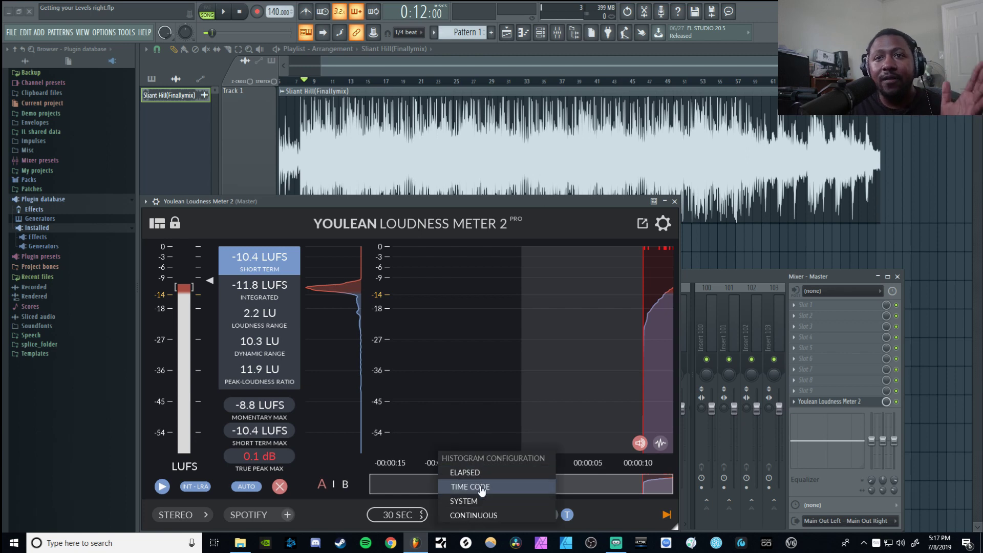
{"action": "left_click", "coordinate": [481, 487]}
Move the song position to several points on the playlist timeline to check how the meter's time-code graph follows.
{"action": "left_click", "coordinate": [491, 81]}
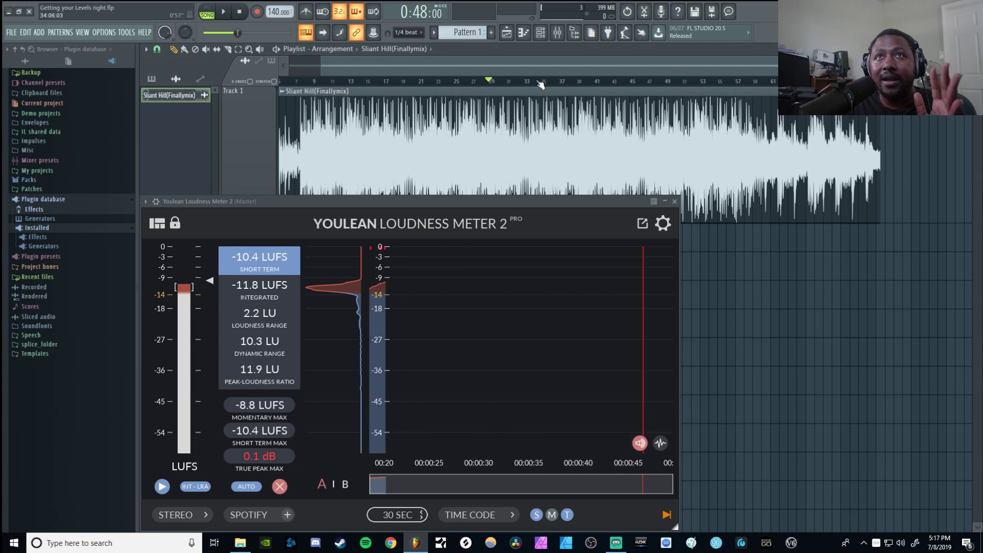
{"action": "left_click", "coordinate": [540, 82]}
{"action": "left_click", "coordinate": [454, 82]}
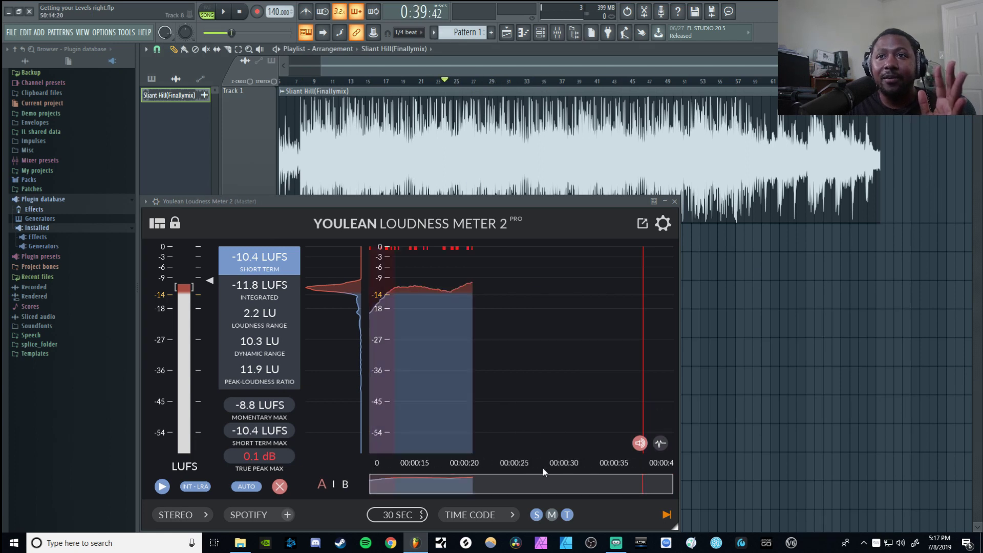